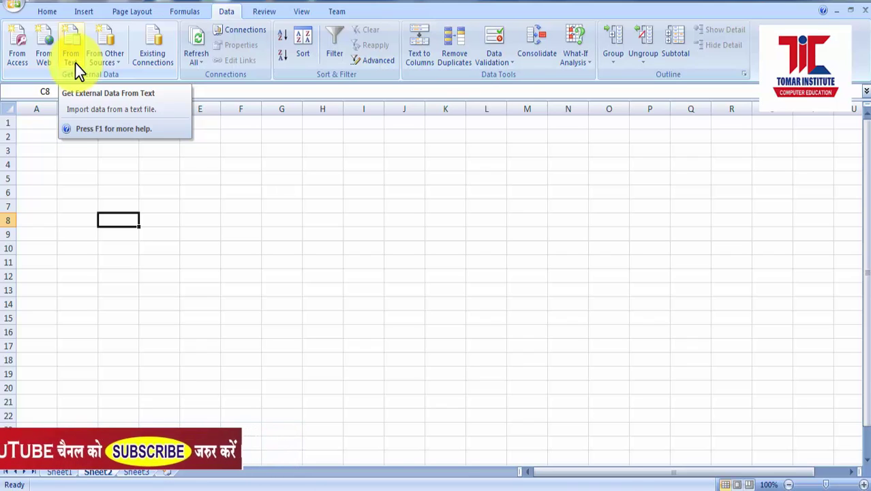
Step: Start importing the text file Dtaa from the Excel Data Tab Exercise File folder with cell C5 selected
click(133, 179)
click(164, 178)
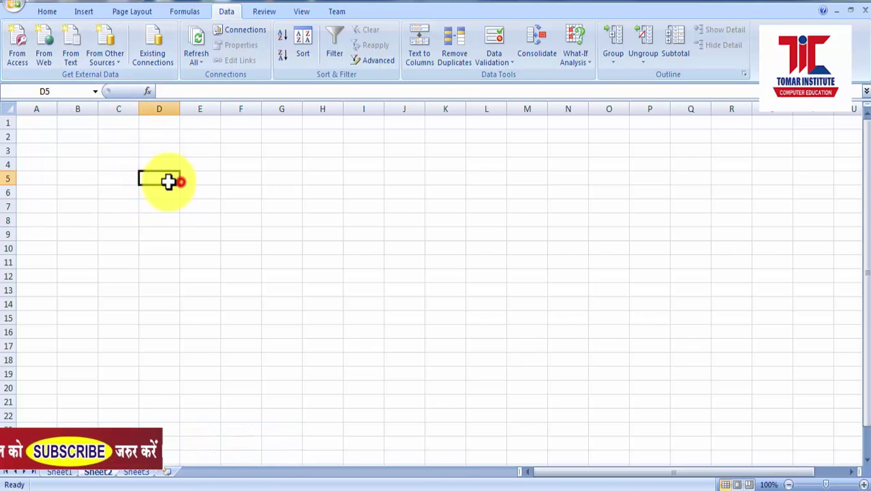
click(131, 181)
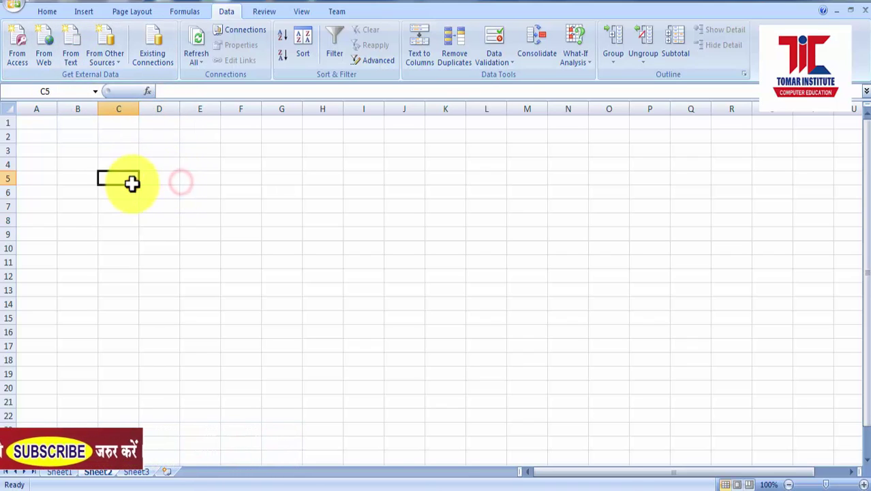
click(72, 68)
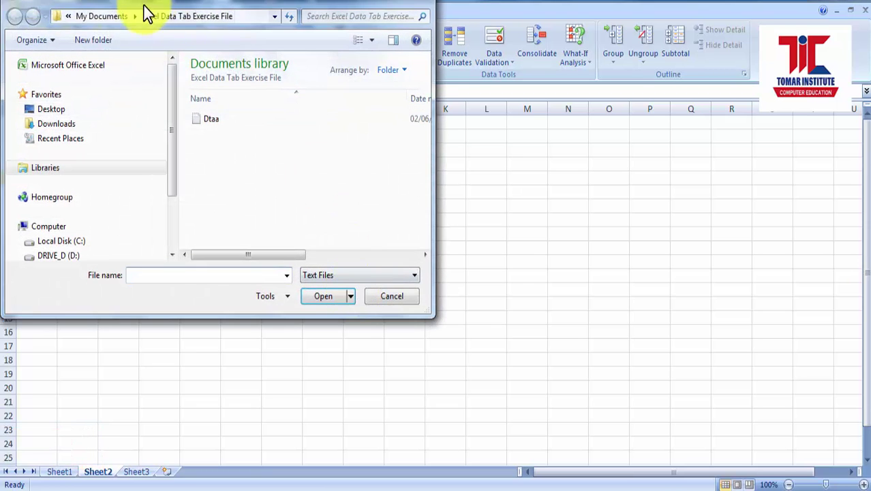
drag(141, 10, 326, 84)
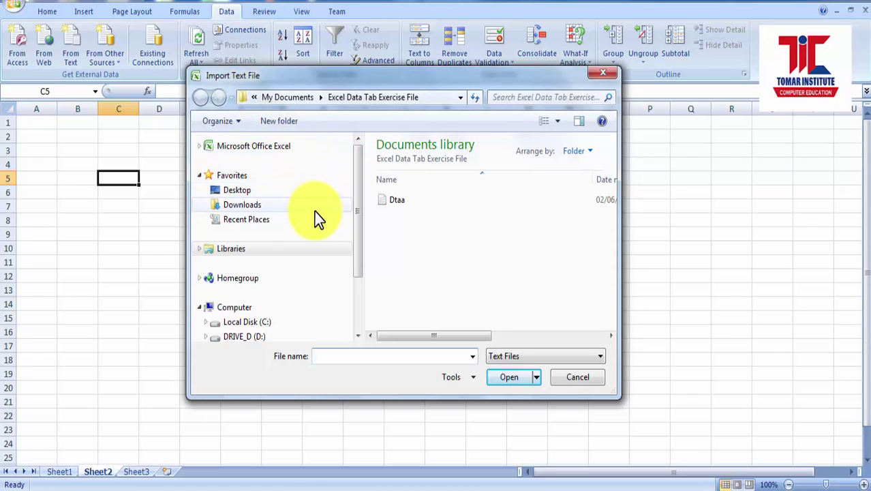
click(391, 203)
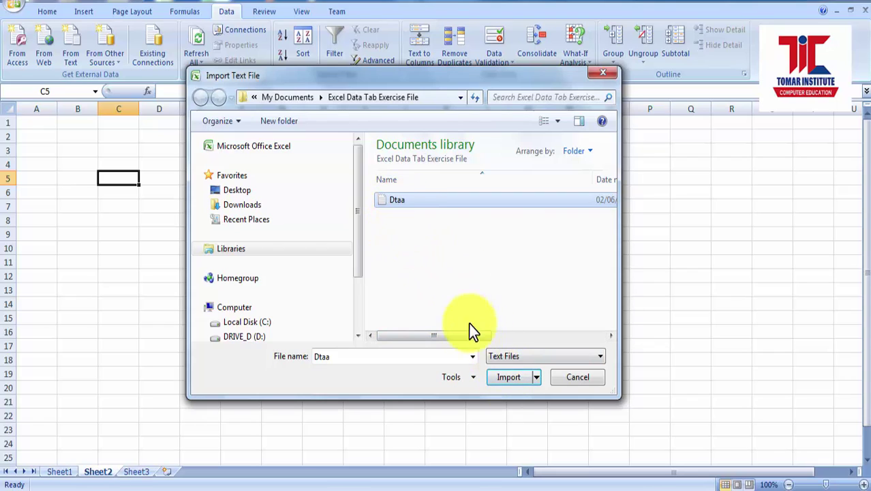
click(504, 380)
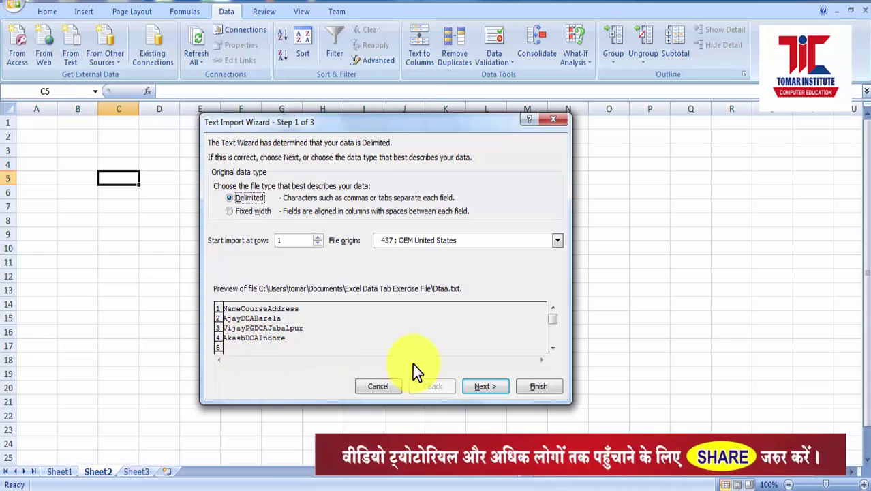
Step: Import the file as tab-delimited data with General column format into the existing worksheet at cell C5
click(488, 388)
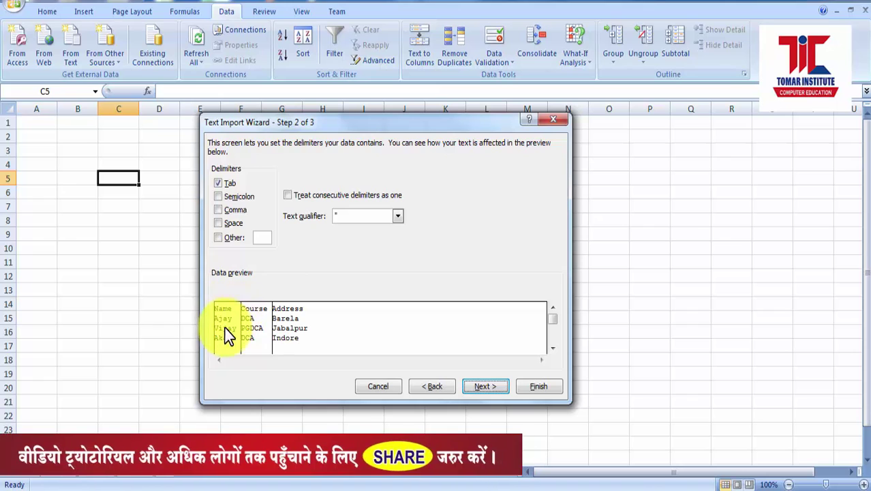
click(219, 184)
click(219, 183)
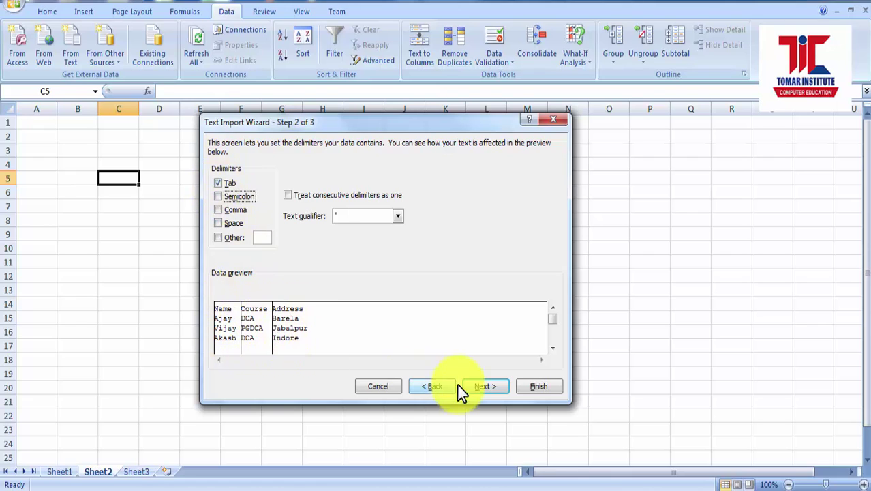
click(485, 387)
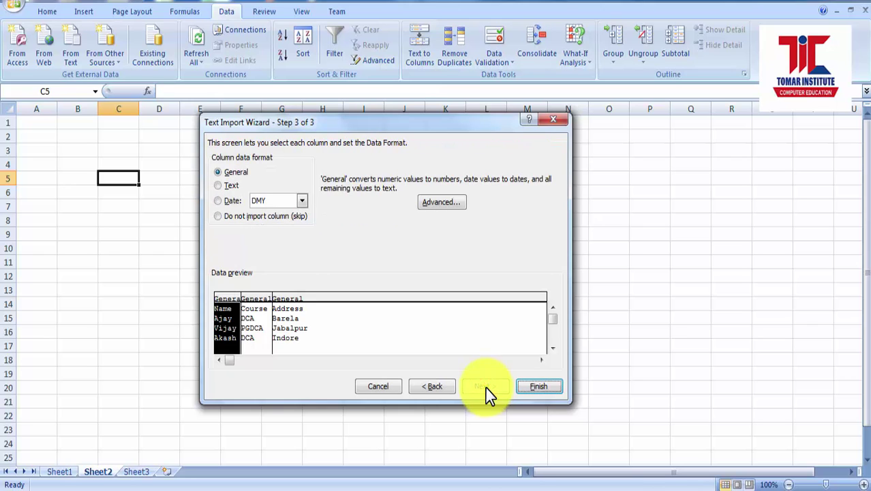
click(536, 387)
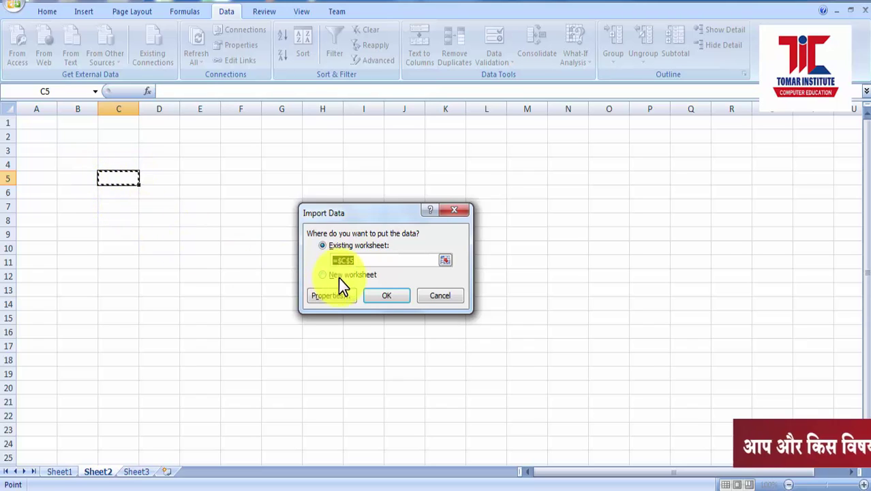
click(374, 297)
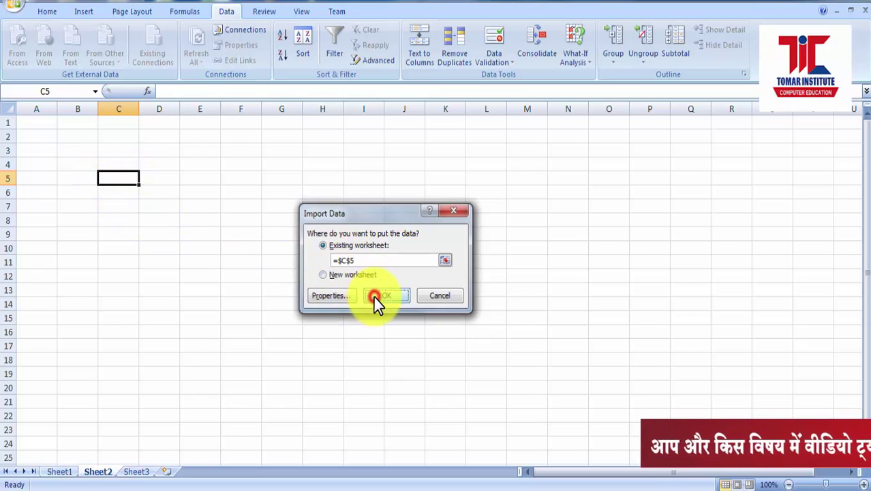
Step: Widen columns D and C of the imported table
drag(161, 113, 190, 111)
drag(127, 110, 148, 110)
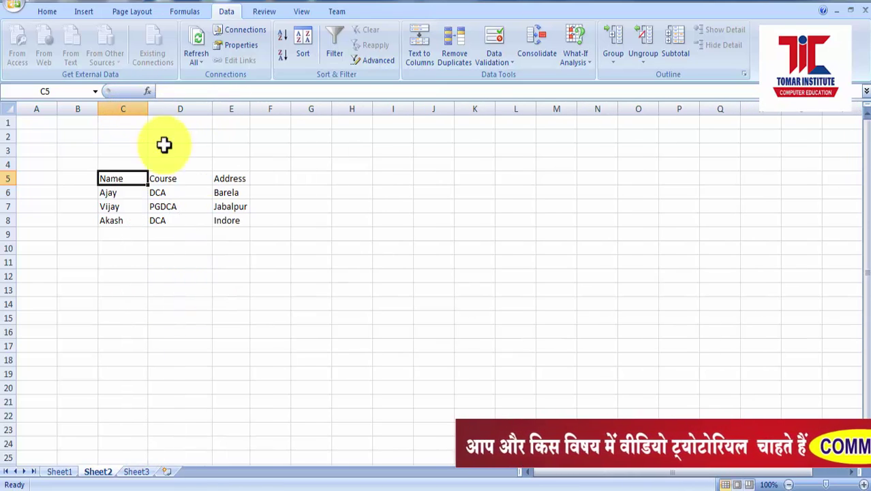
click(150, 278)
drag(118, 197, 230, 221)
click(215, 276)
drag(108, 176, 230, 179)
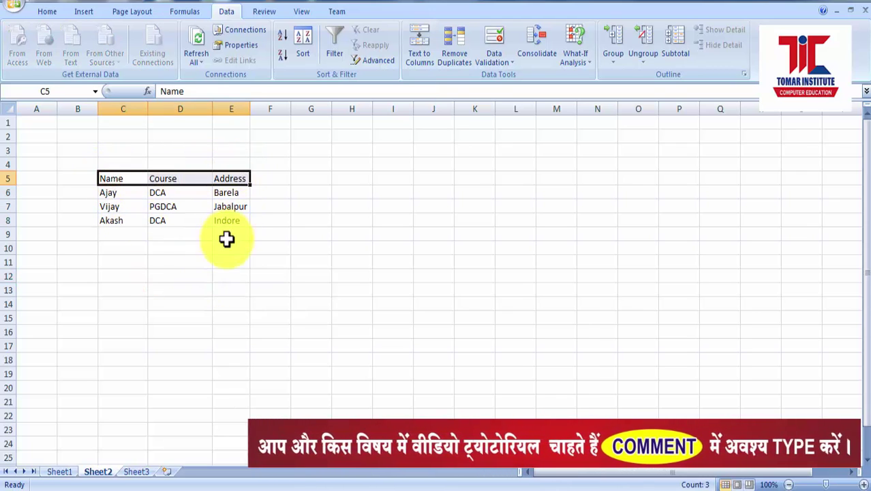
click(240, 286)
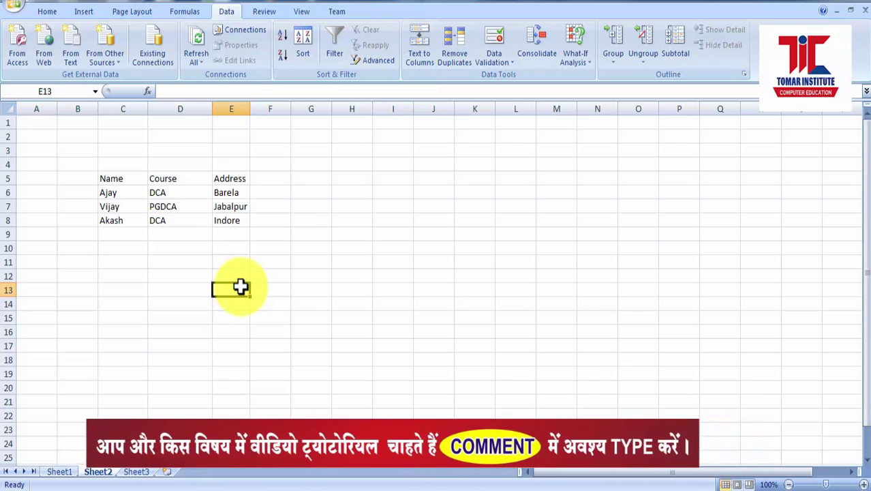
Step: Open the Dtaa text file in Notepad and add a new person's record with course BCA and address Jabalpur
key(super)
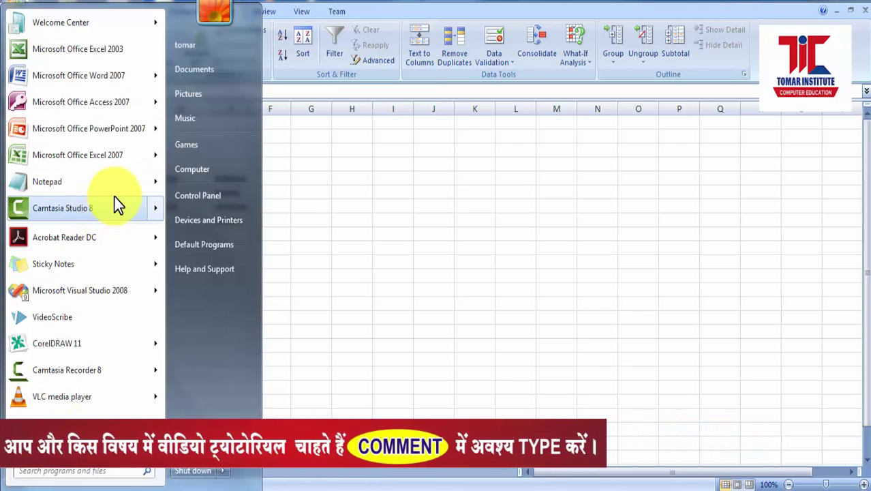
mouse_move(150, 184)
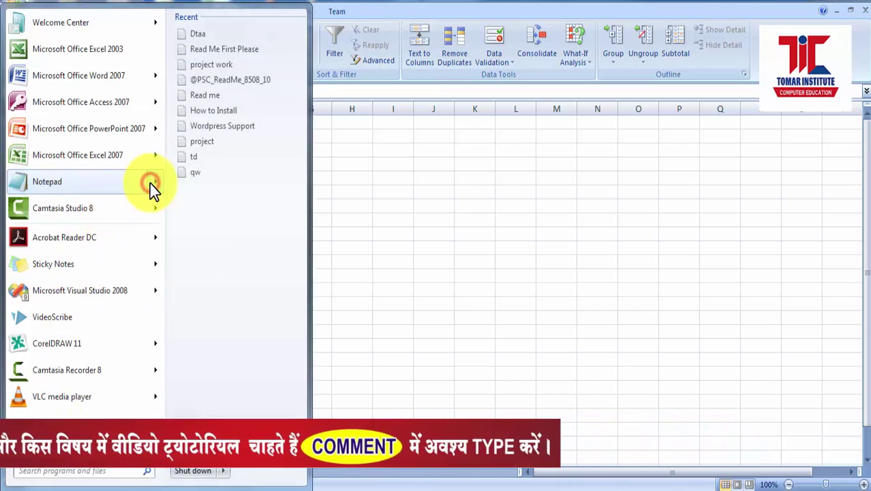
click(205, 34)
drag(322, 37, 411, 61)
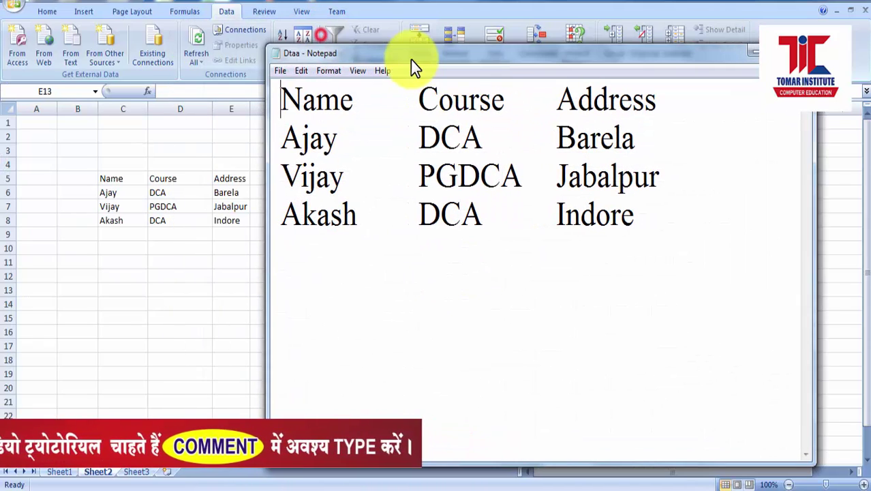
click(355, 105)
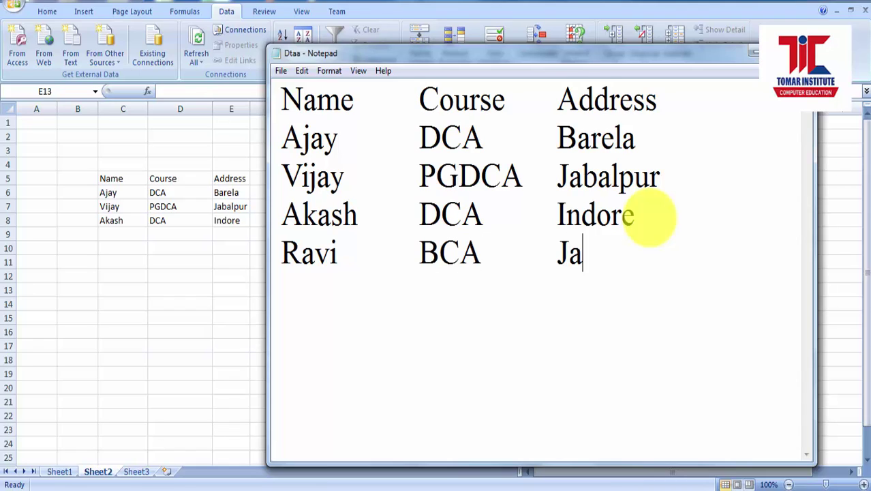
text(ur)
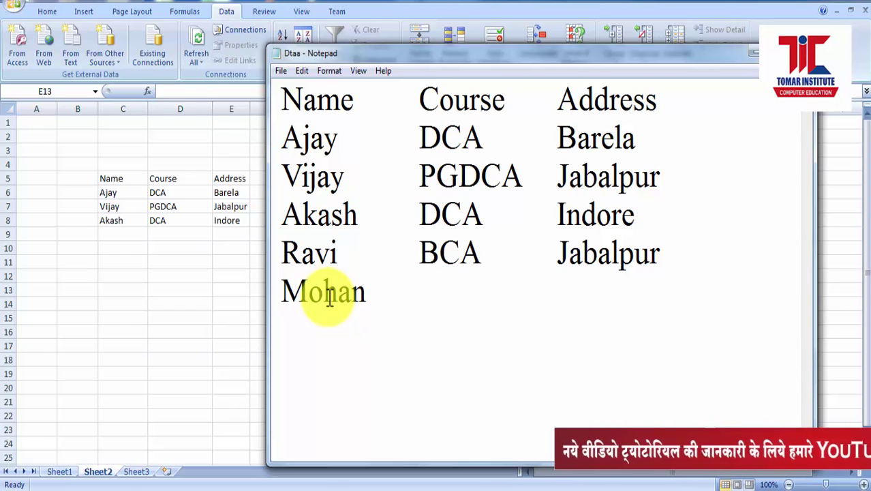
Step: Add a semicolon after the name in the last line of the Dtaa file and close Notepad
text(:)
key(BackSpace)
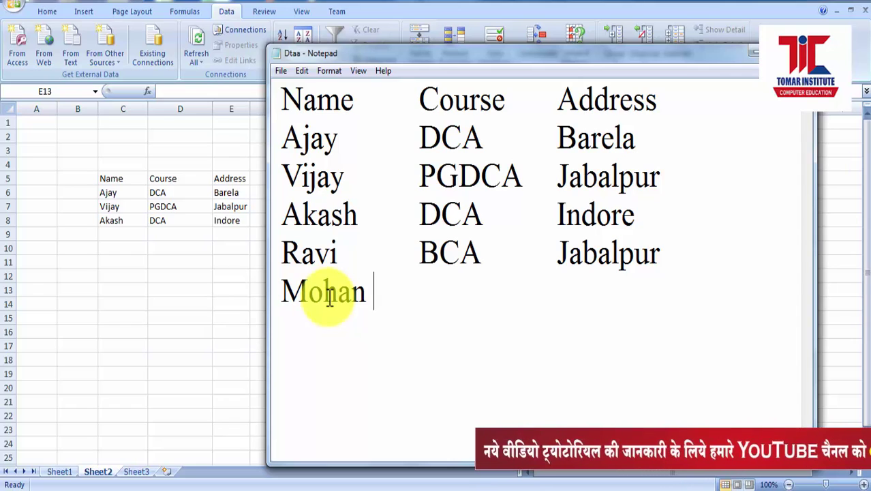
text(;)
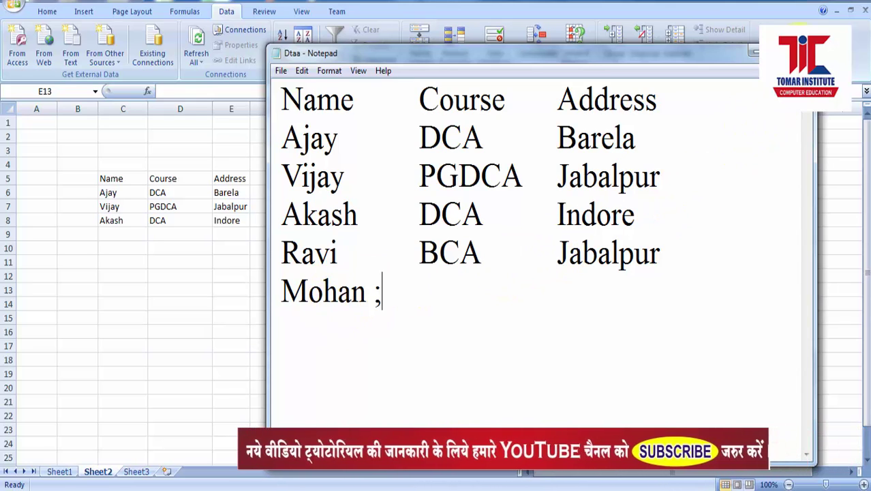
click(799, 53)
click(453, 262)
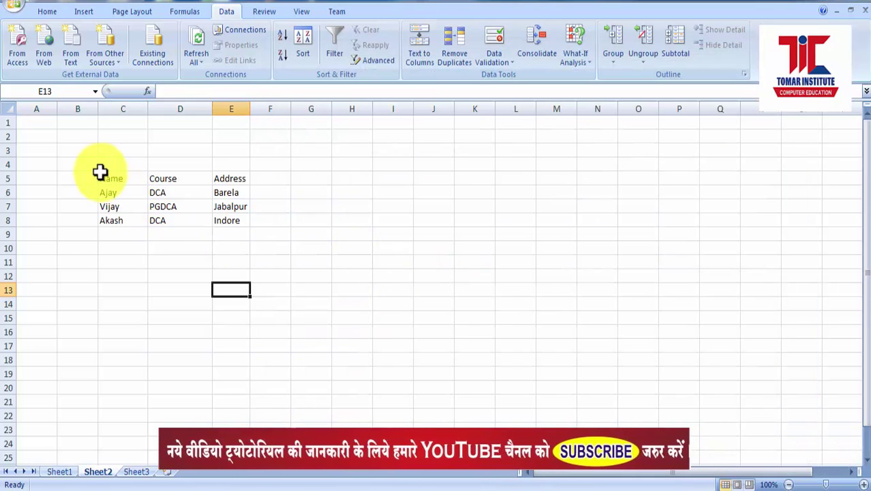
Step: Select the range C5:E11 covering the imported table
drag(102, 177, 243, 262)
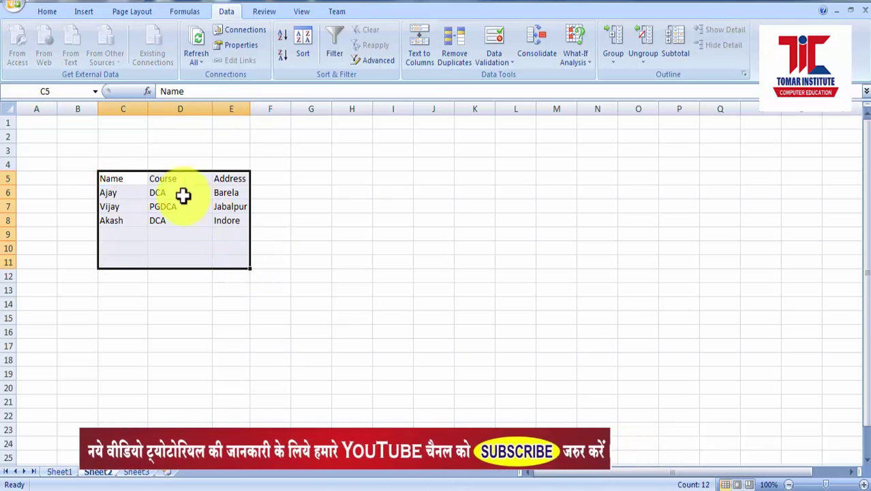